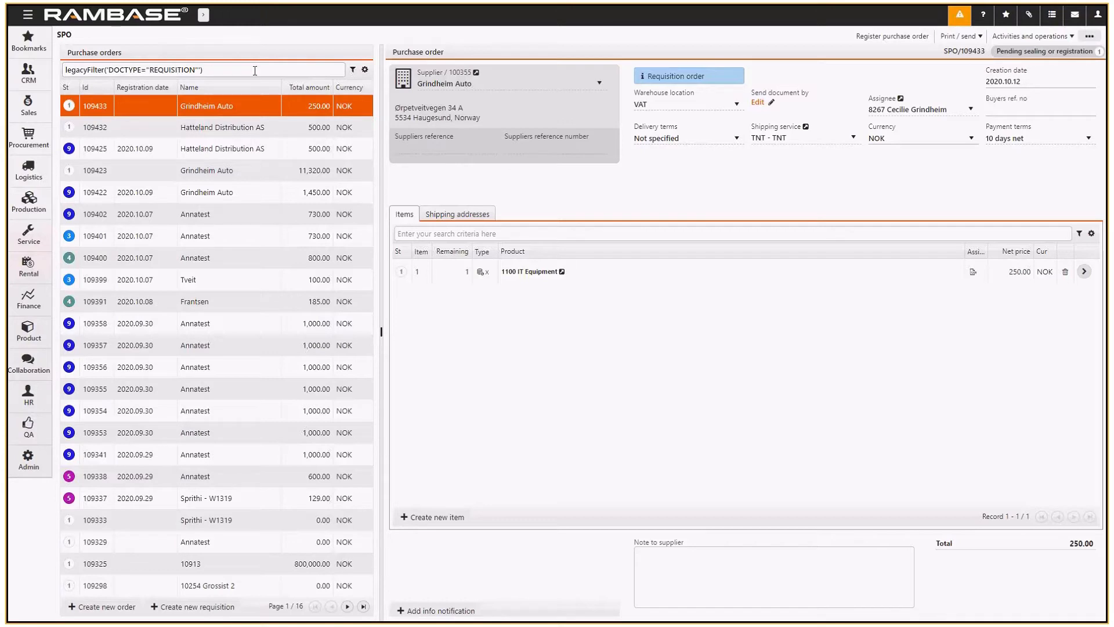
- Filter the purchase orders list to show only My orders
left_click(363, 70)
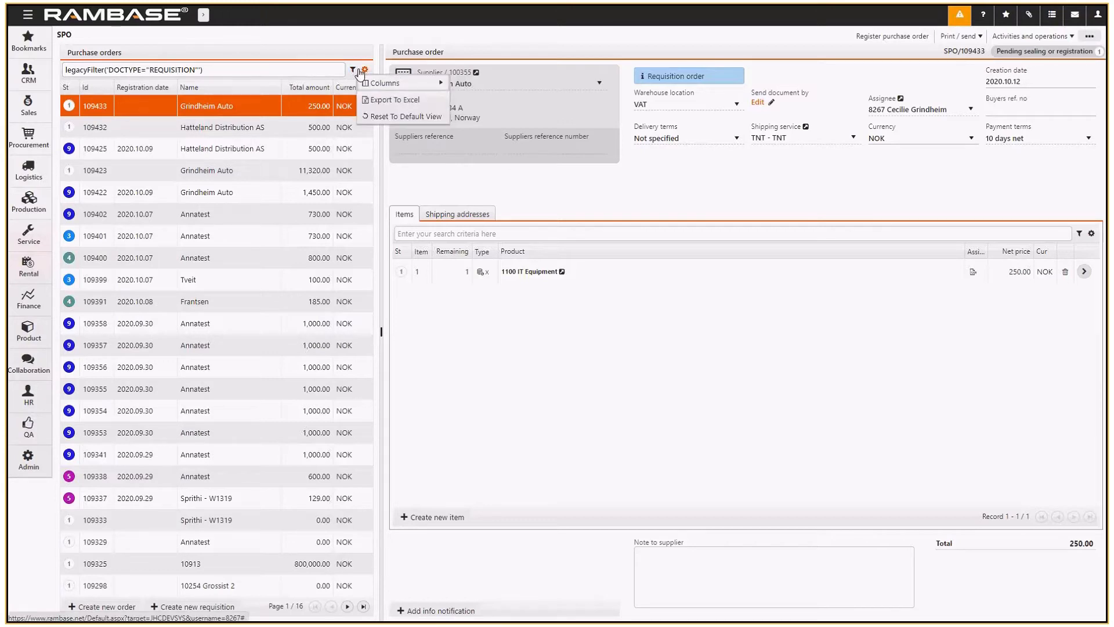
left_click(353, 70)
left_click(335, 103)
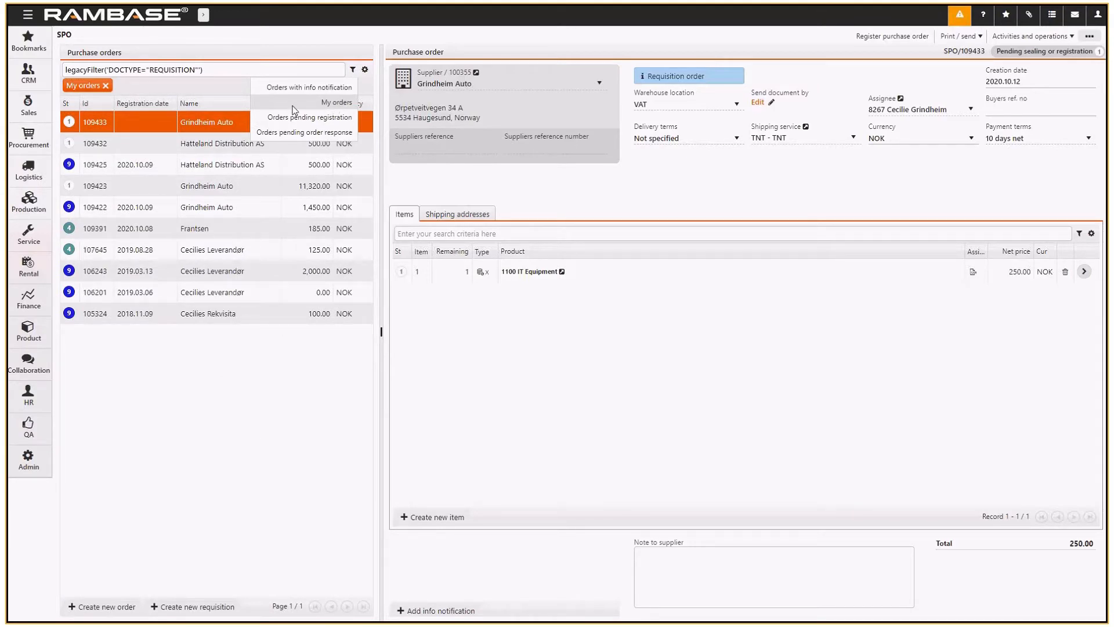
left_click(180, 91)
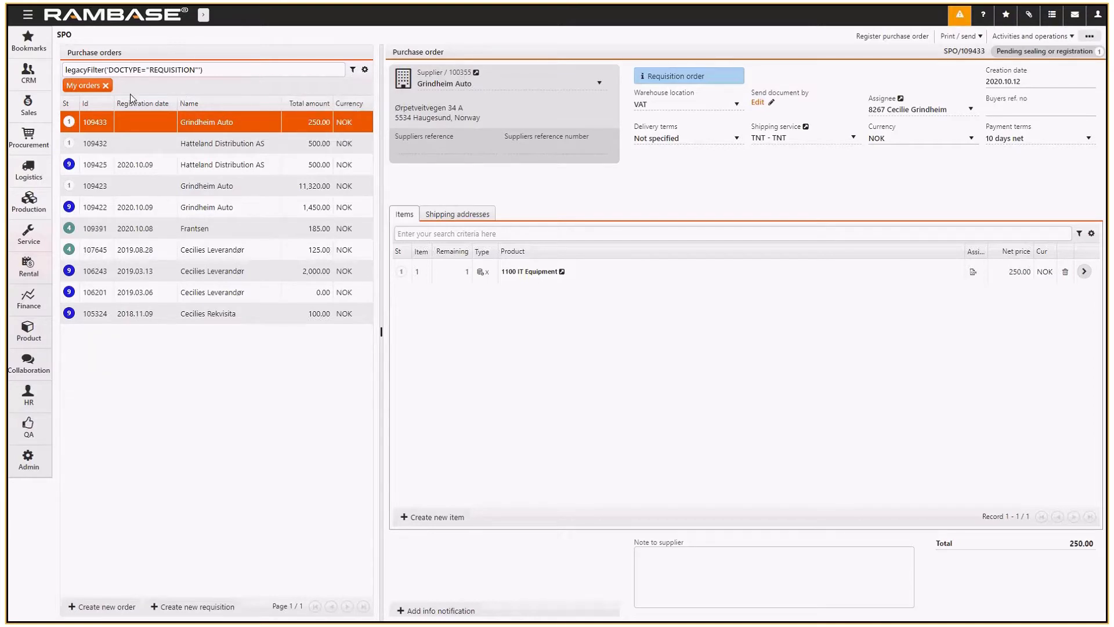
left_click(80, 93)
left_click(80, 93)
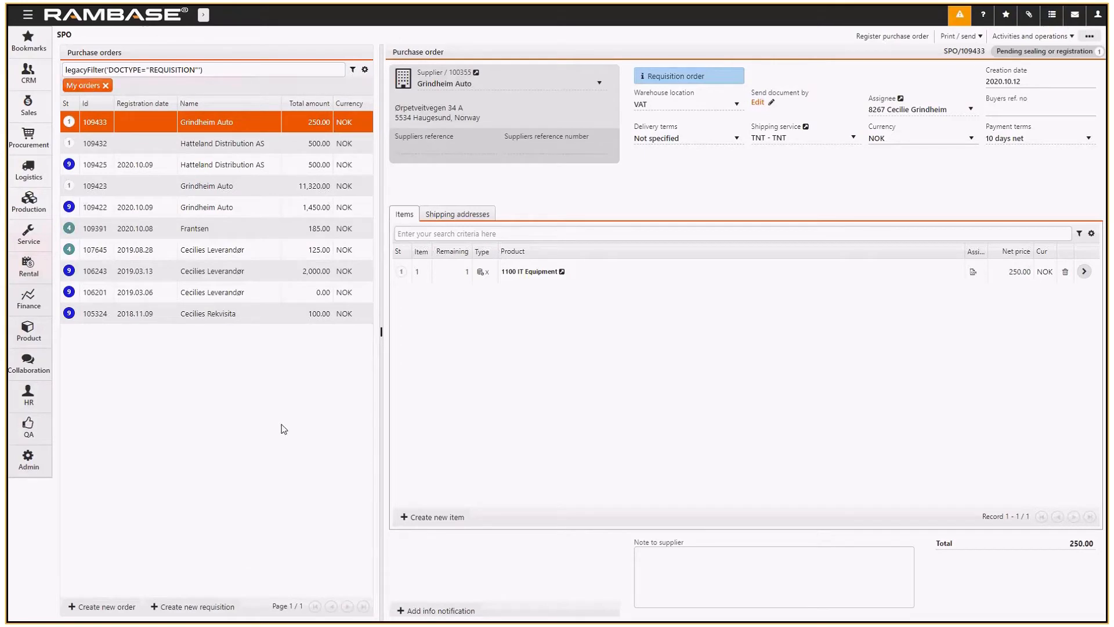
- Create a new requisition for supplier Hatteland Distribution AS with currency NOK and location VAT
left_click(195, 608)
type("d")
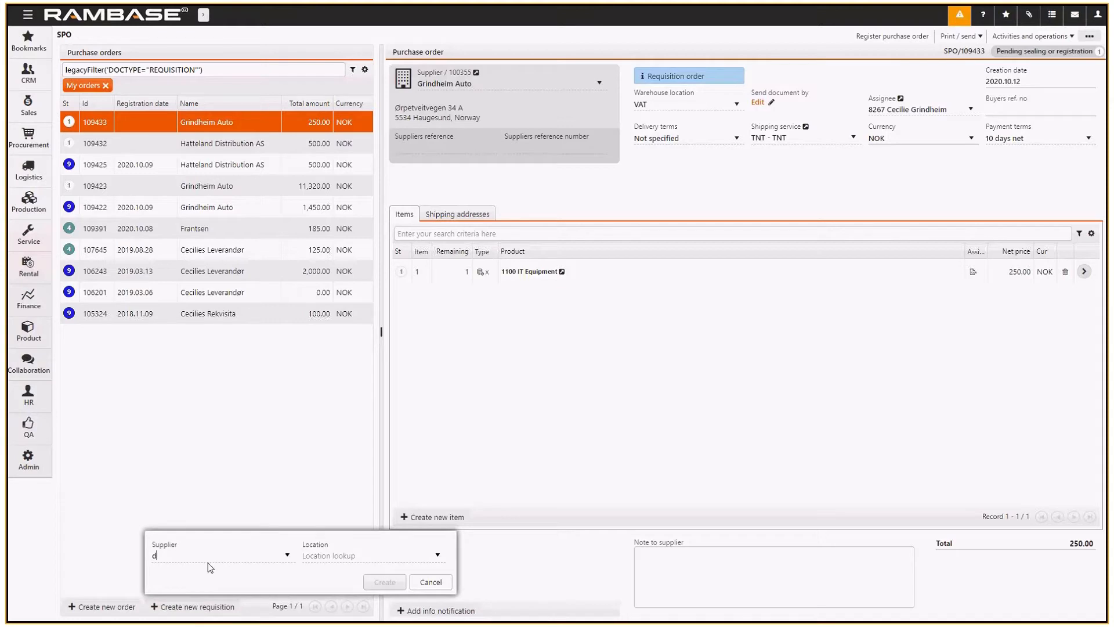
type("istr")
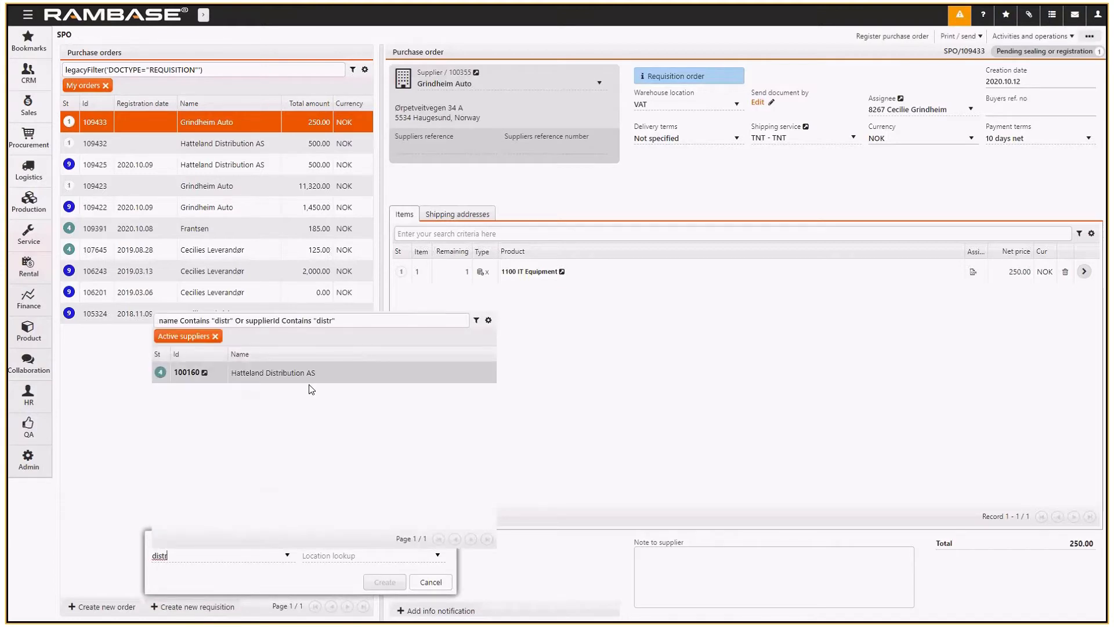
left_click(310, 377)
left_click(296, 552)
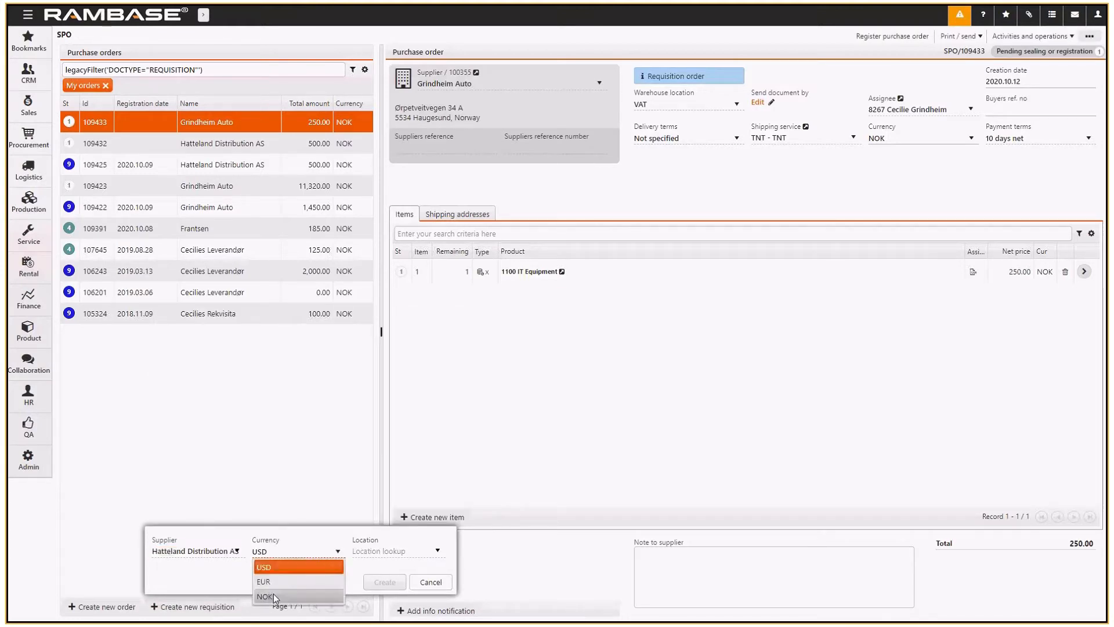
left_click(274, 594)
left_click(379, 550)
type("vat")
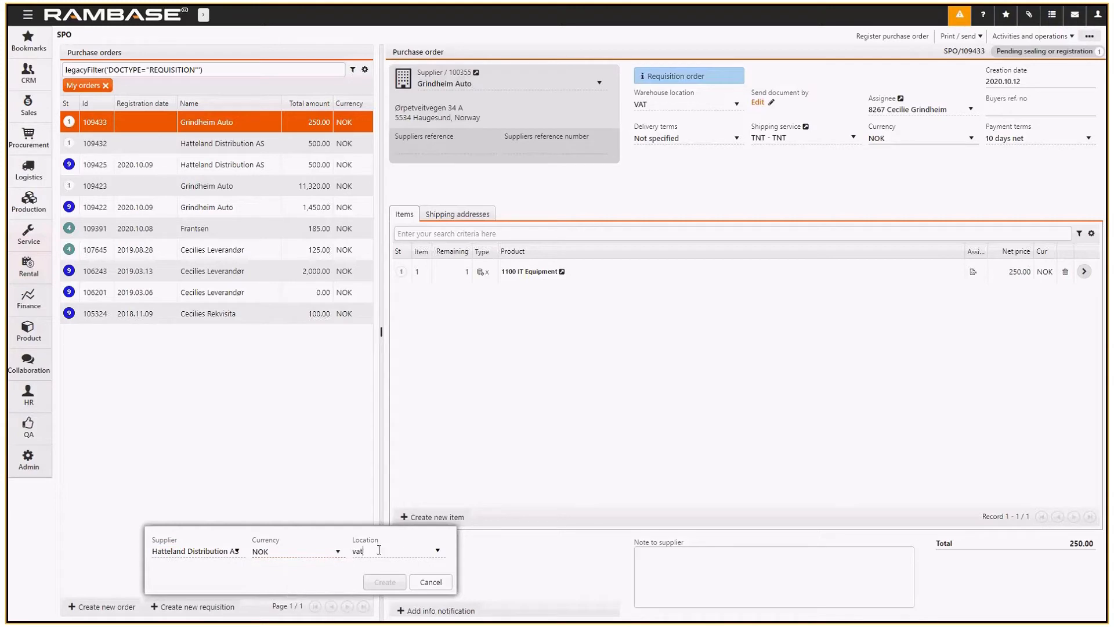
left_click(413, 363)
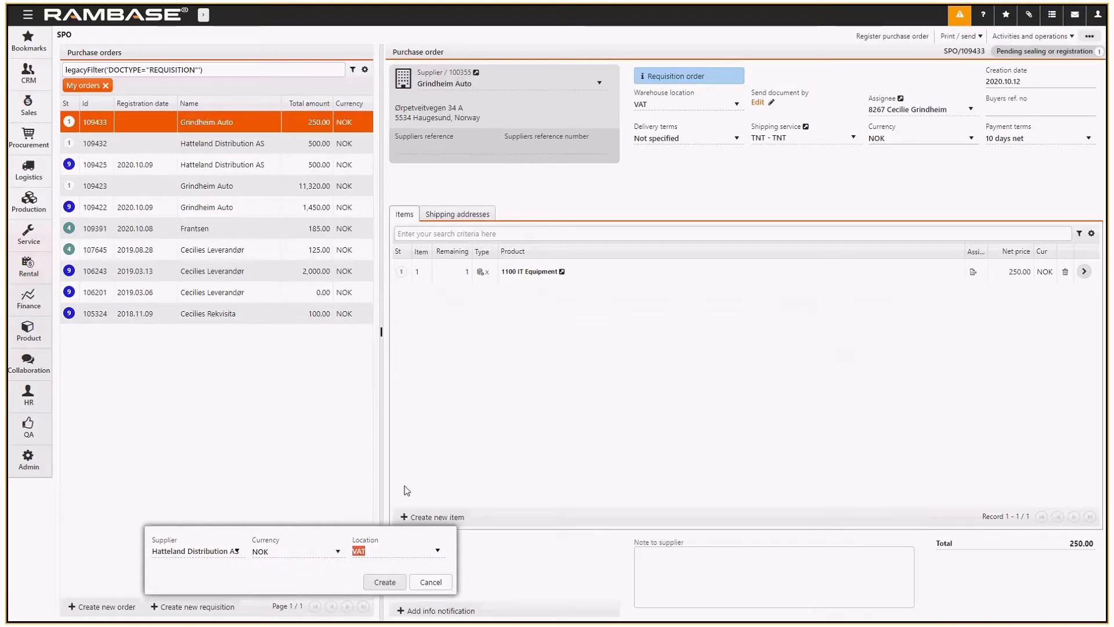
left_click(385, 583)
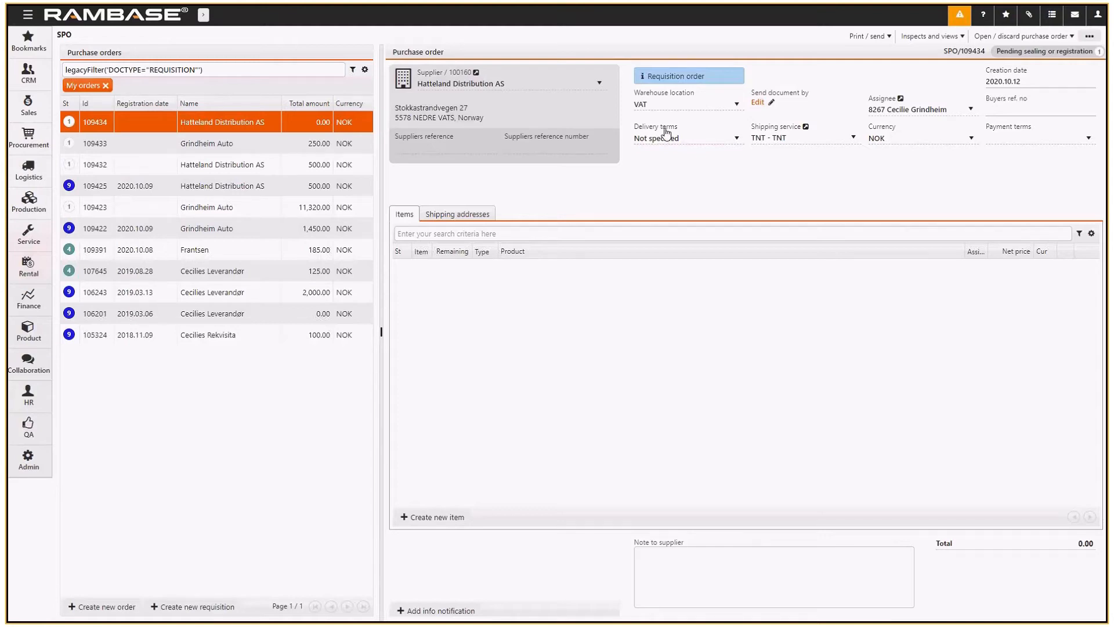
- Add the product 1100 IT Equipment as a new item on the Hatteland Distribution AS requisition
mouse_move(657, 132)
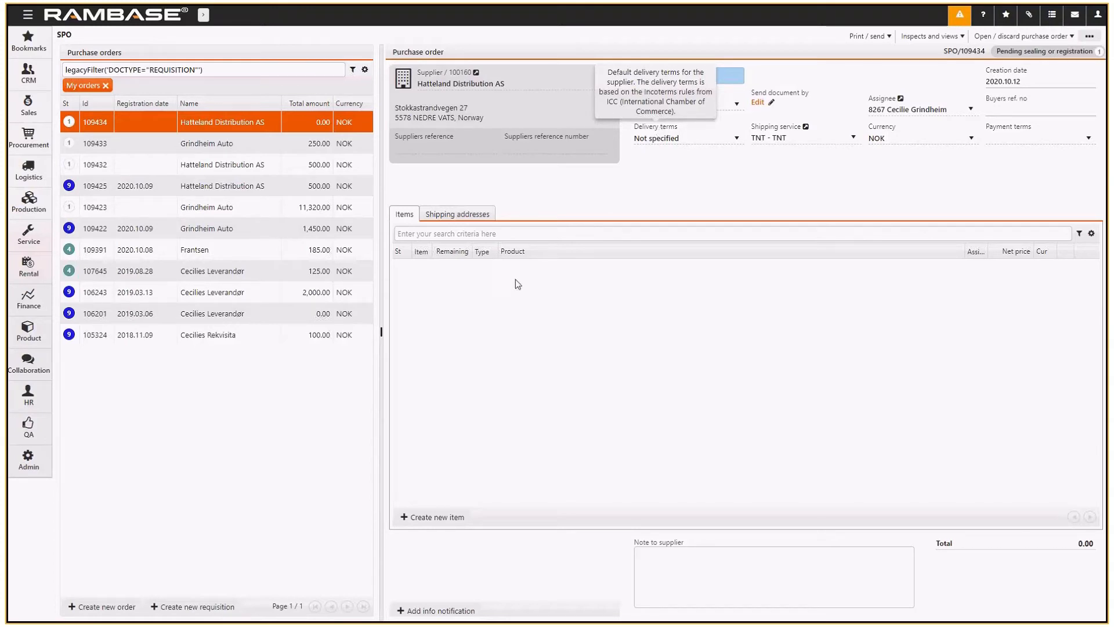
left_click(440, 517)
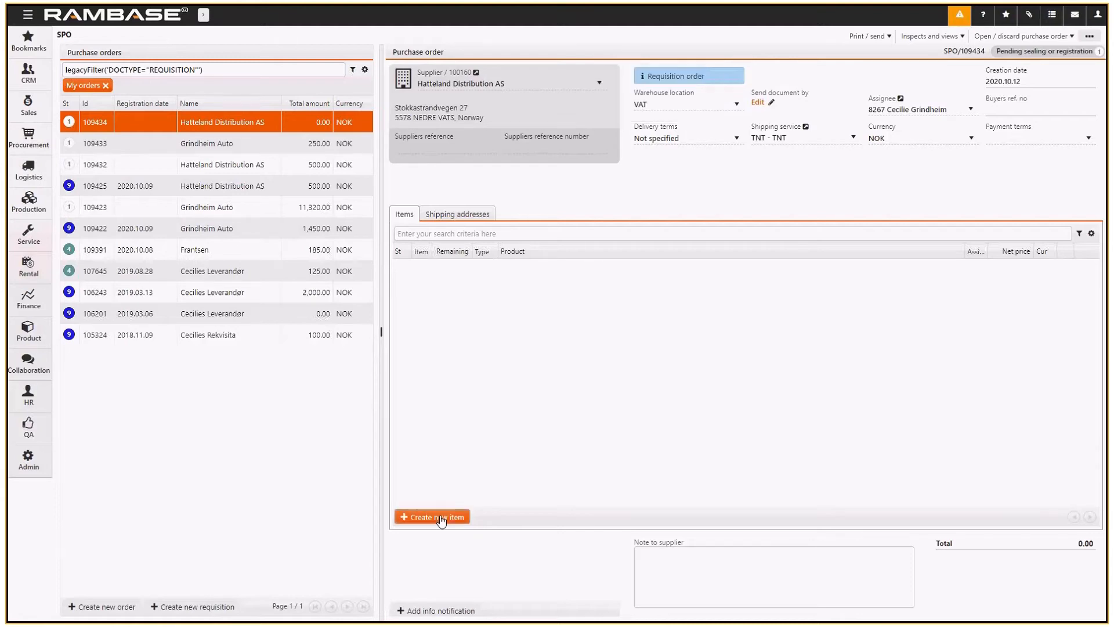
left_click(528, 440)
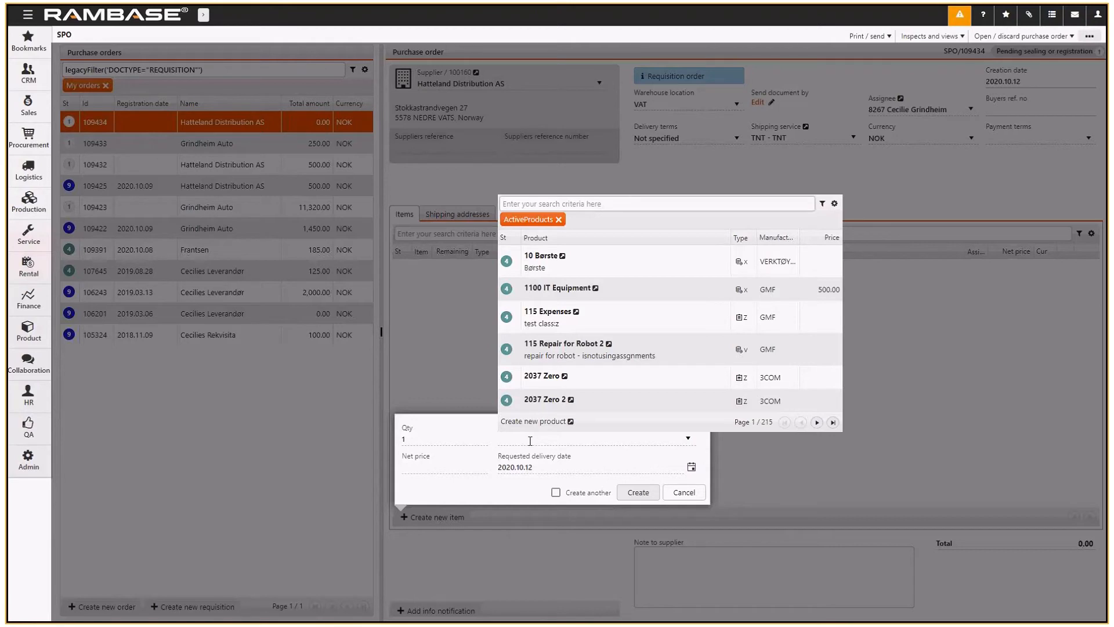
left_click(647, 294)
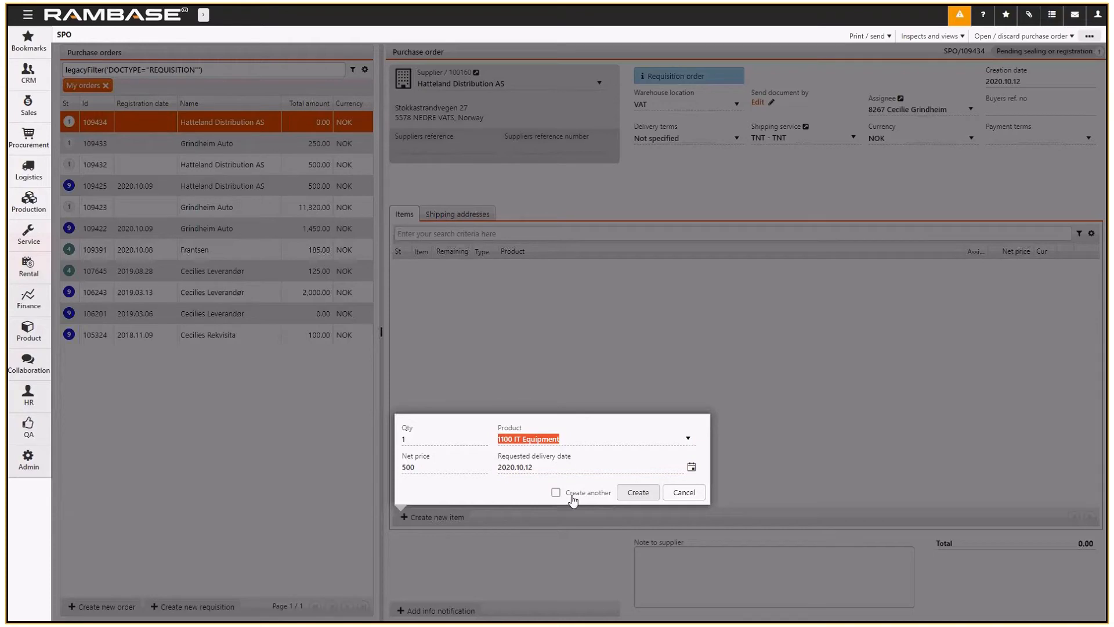
left_click(638, 492)
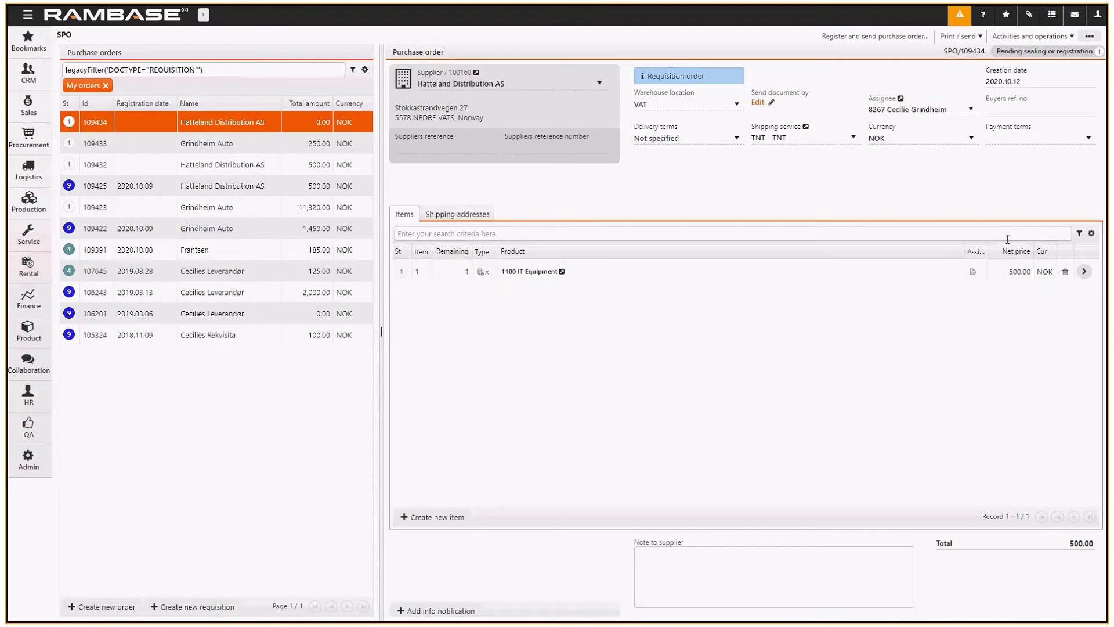
- Open the 1100 IT Equipment item and examine its price and accounting details, including the department
left_click(794, 277)
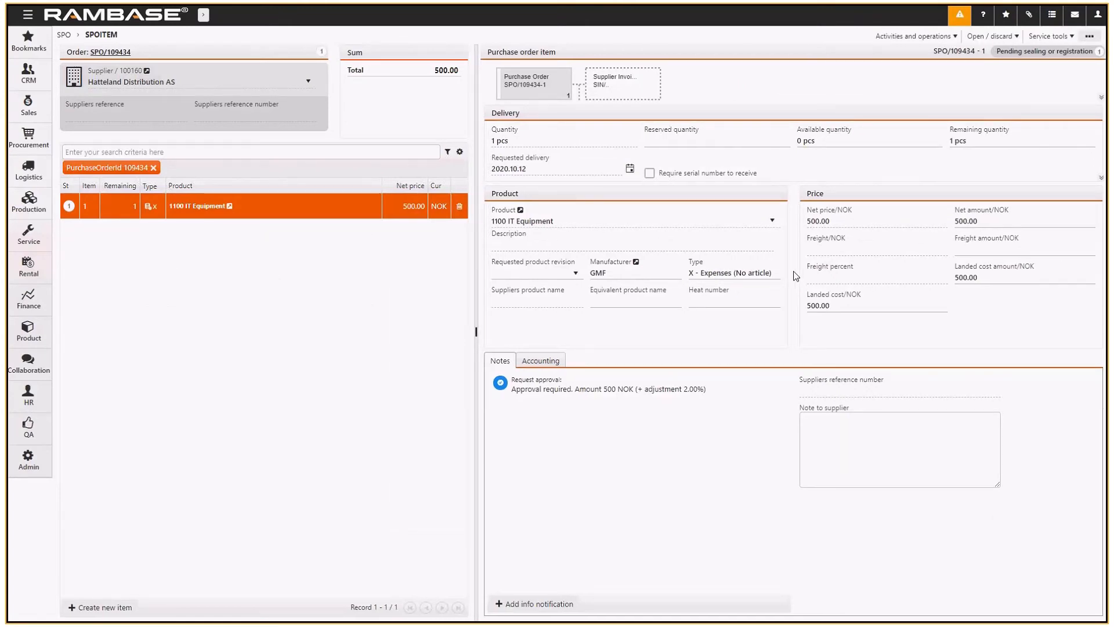
left_click(843, 218)
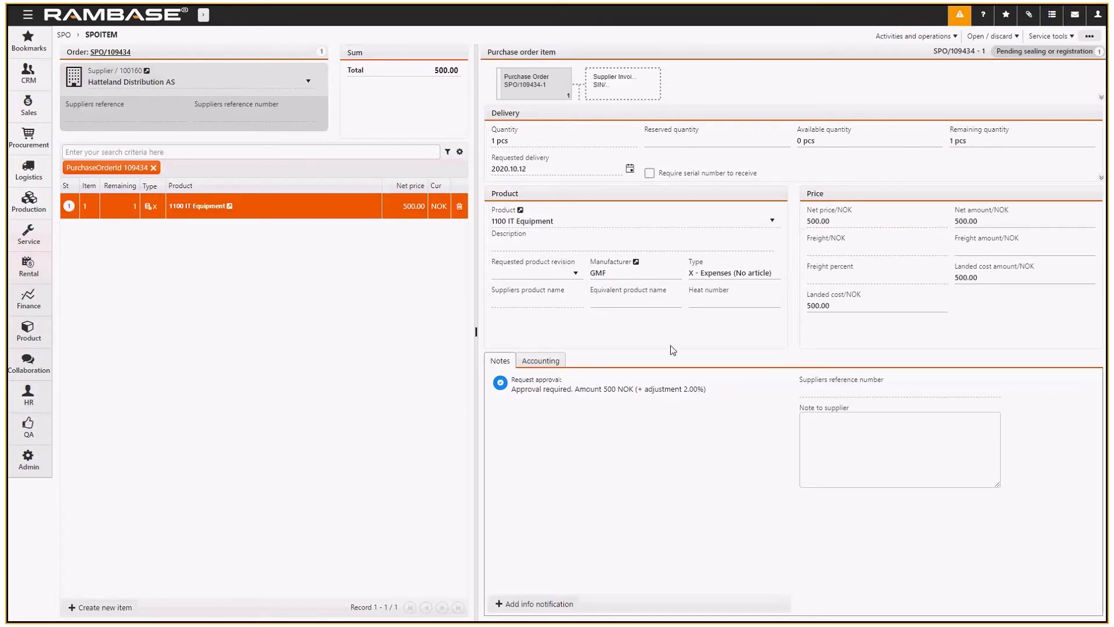
left_click(548, 361)
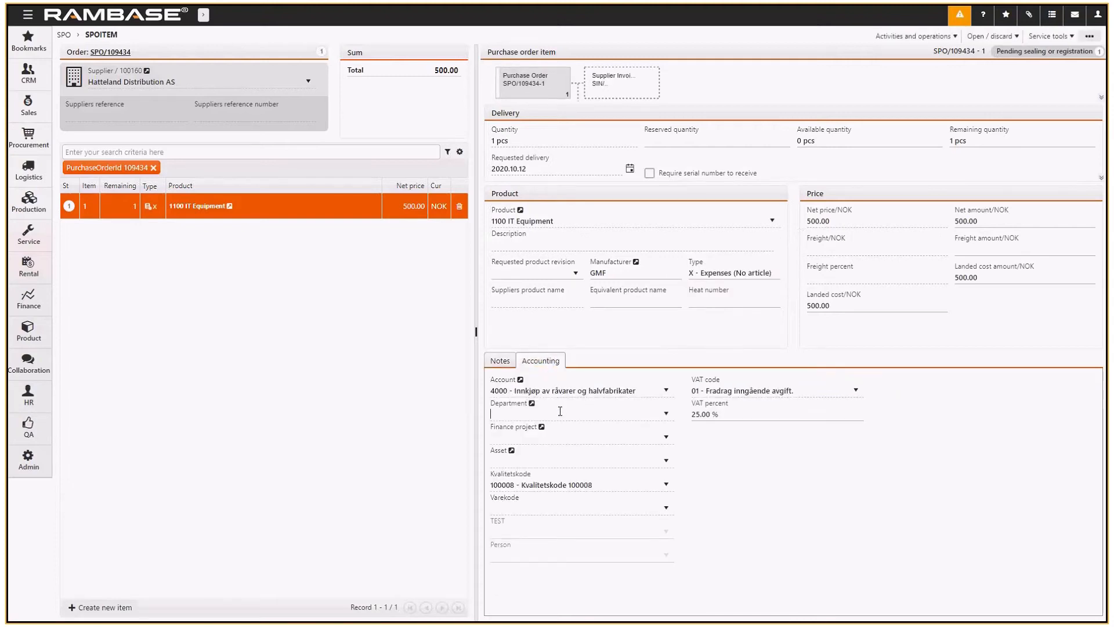
left_click(560, 410)
left_click(602, 323)
- Request approval for the item from its notes
left_click(509, 367)
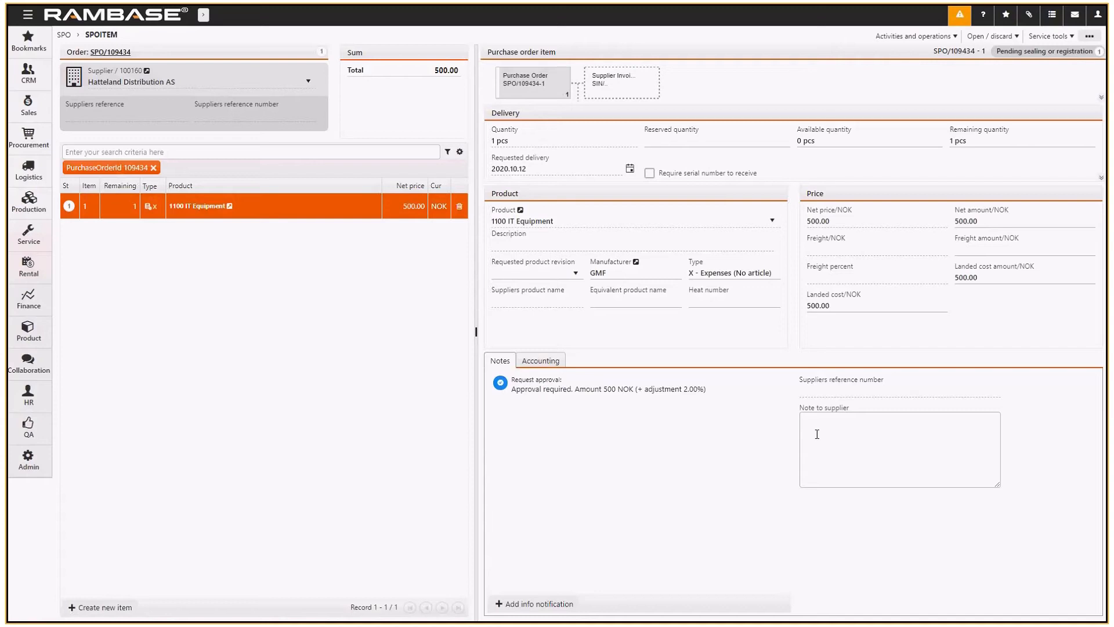
left_click(505, 388)
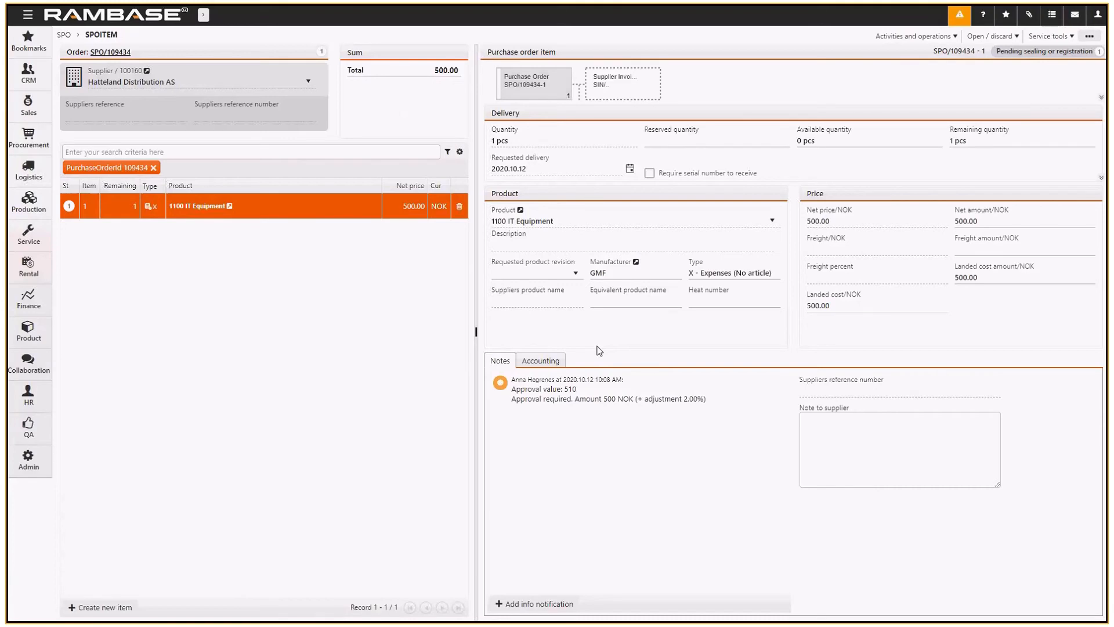
- Open the bookmarked Grindheim Auto requisition order and register it
left_click(28, 40)
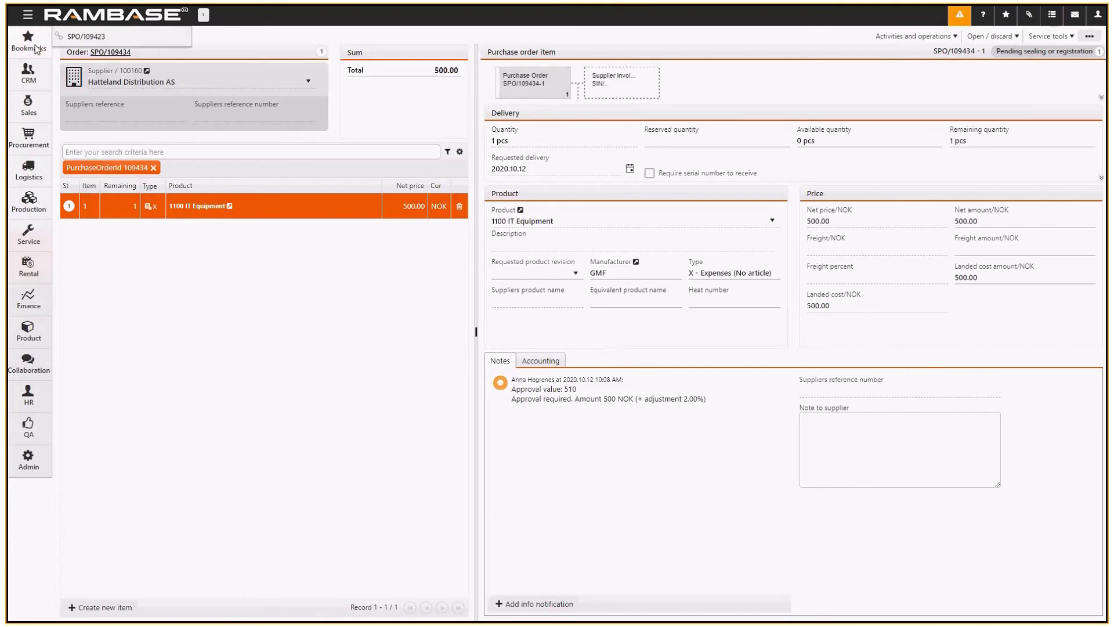
left_click(69, 40)
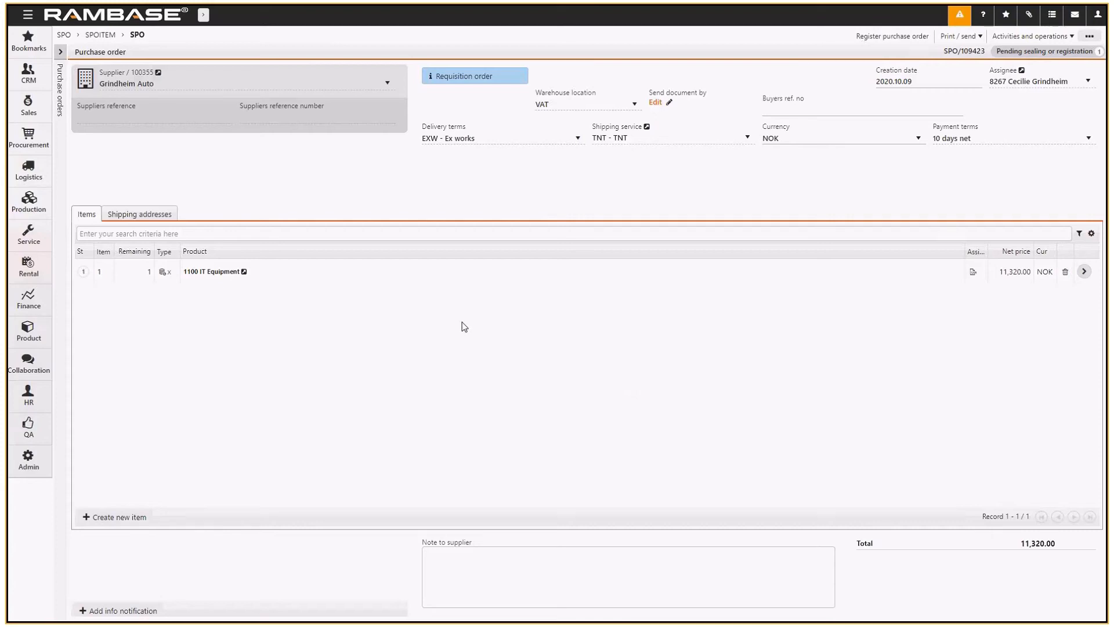
left_click(902, 37)
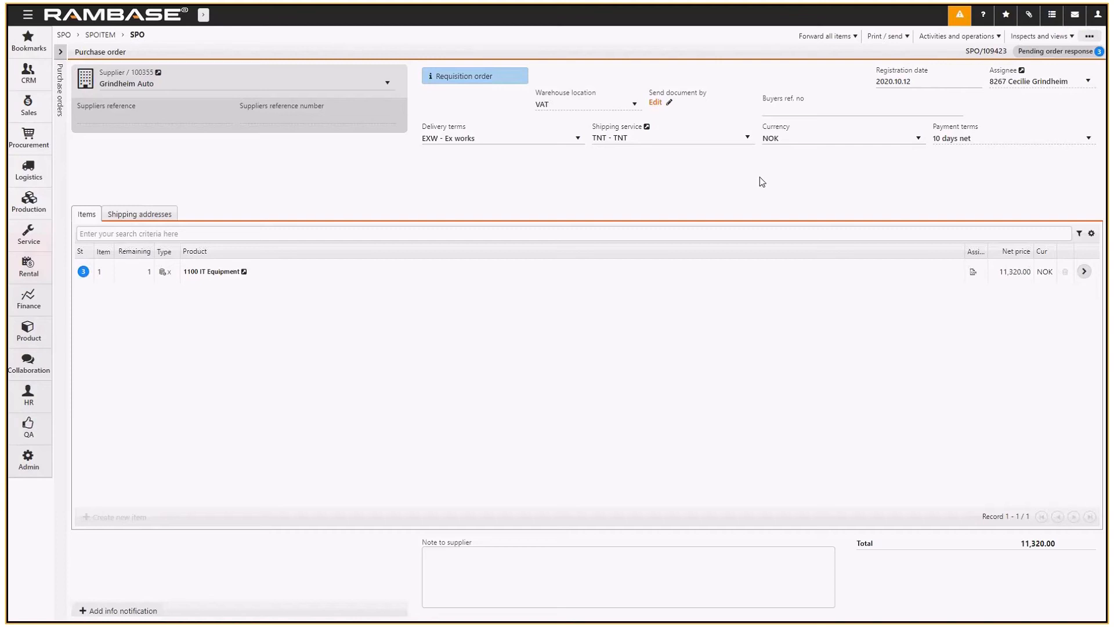
left_click(841, 37)
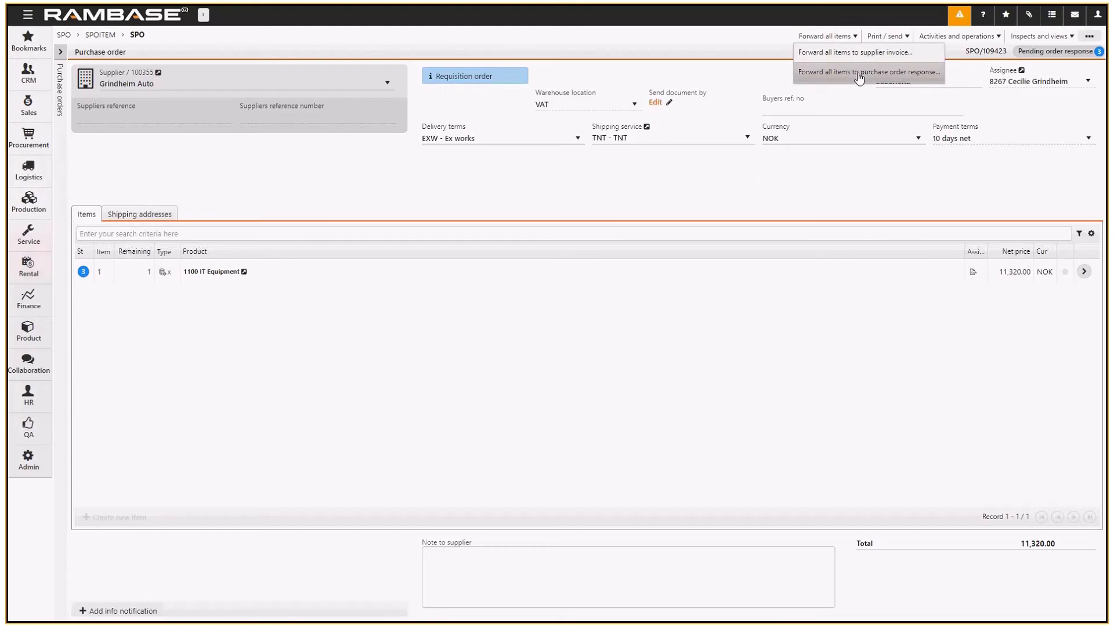
left_click(886, 38)
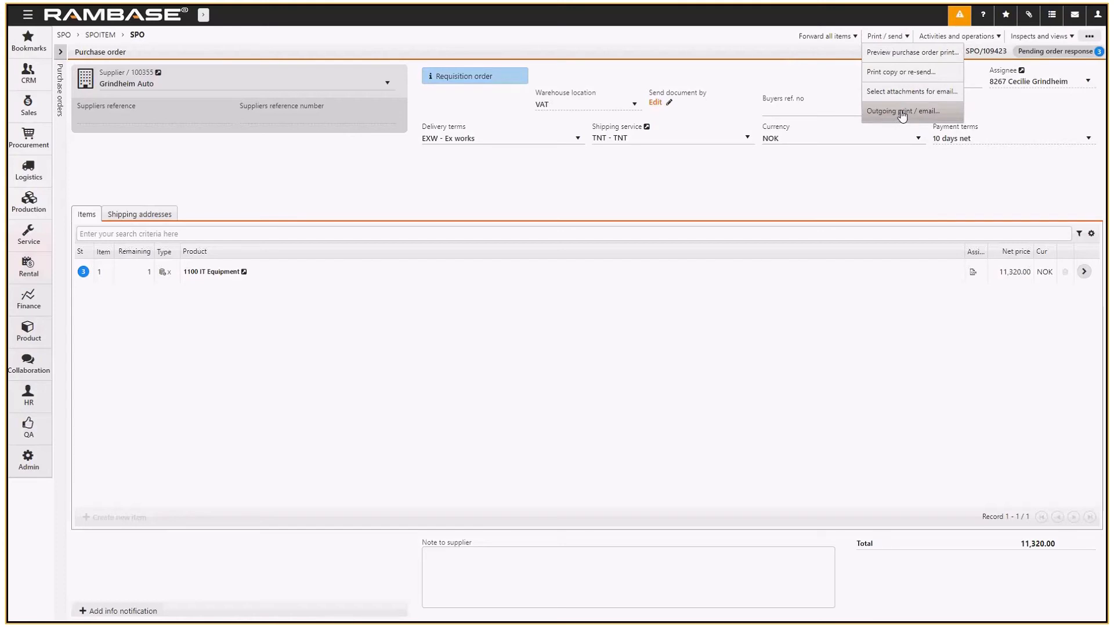
left_click(968, 37)
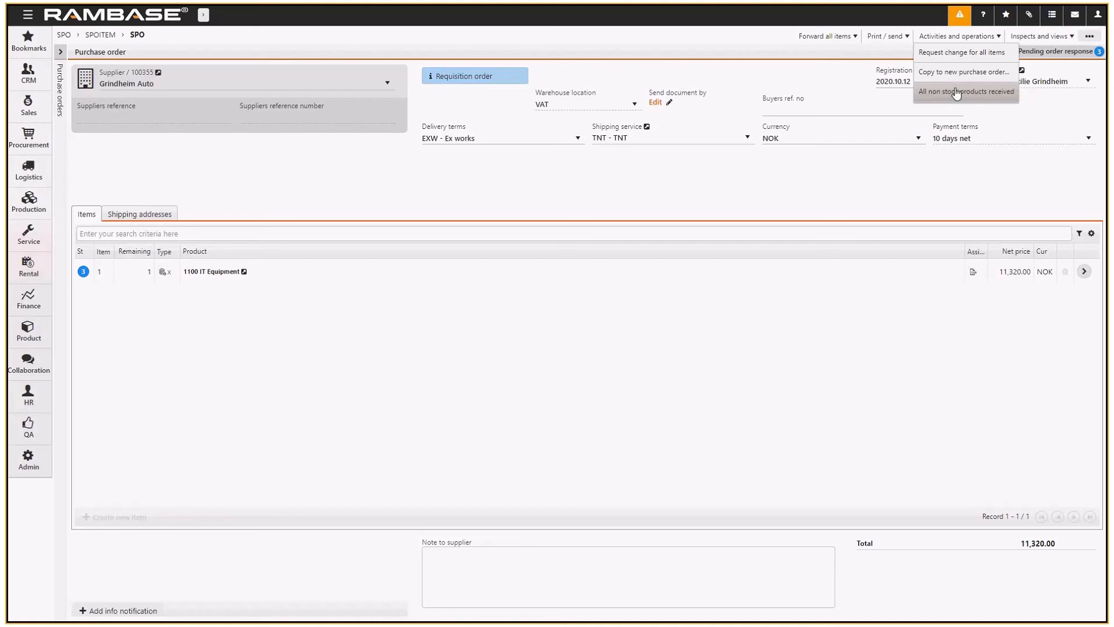
- Forward all items of the Grindheim Auto order to a new purchase order response
left_click(828, 37)
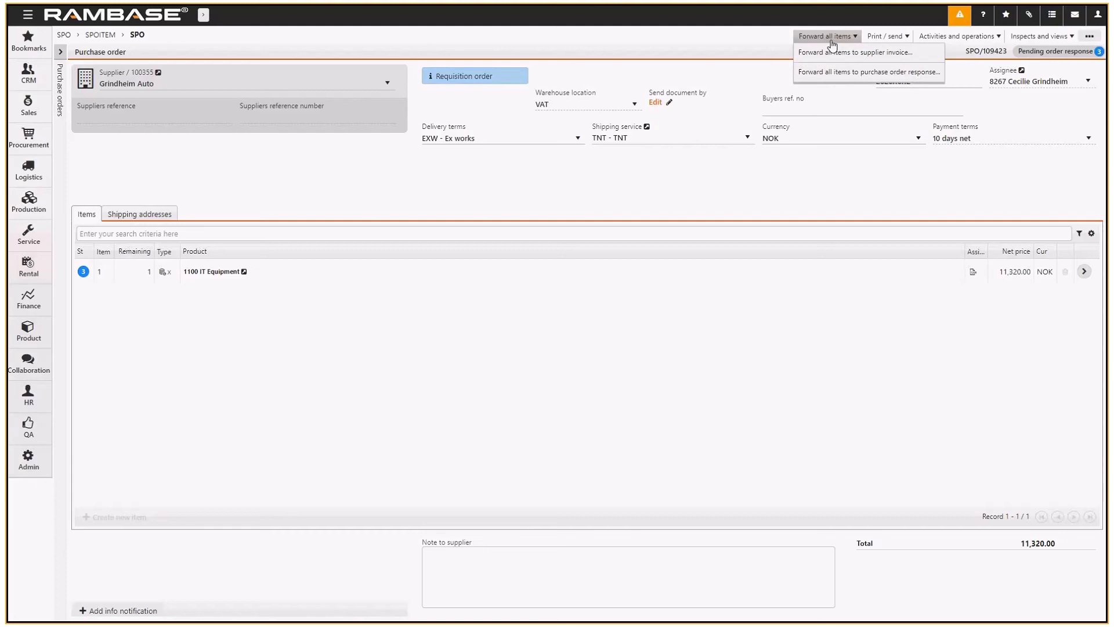
left_click(838, 73)
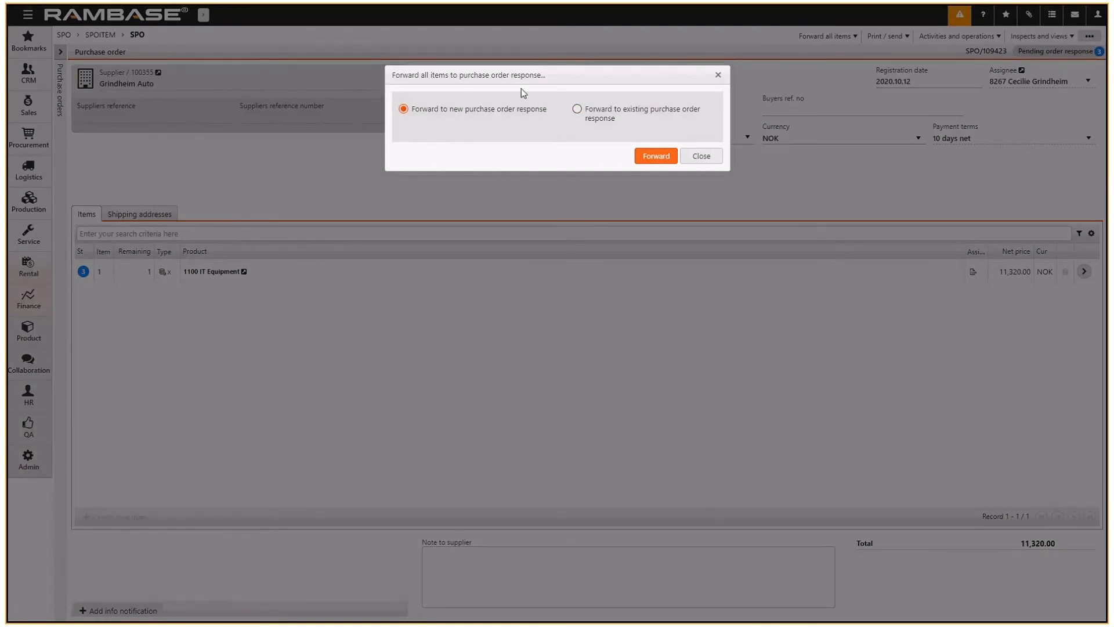
left_click(656, 156)
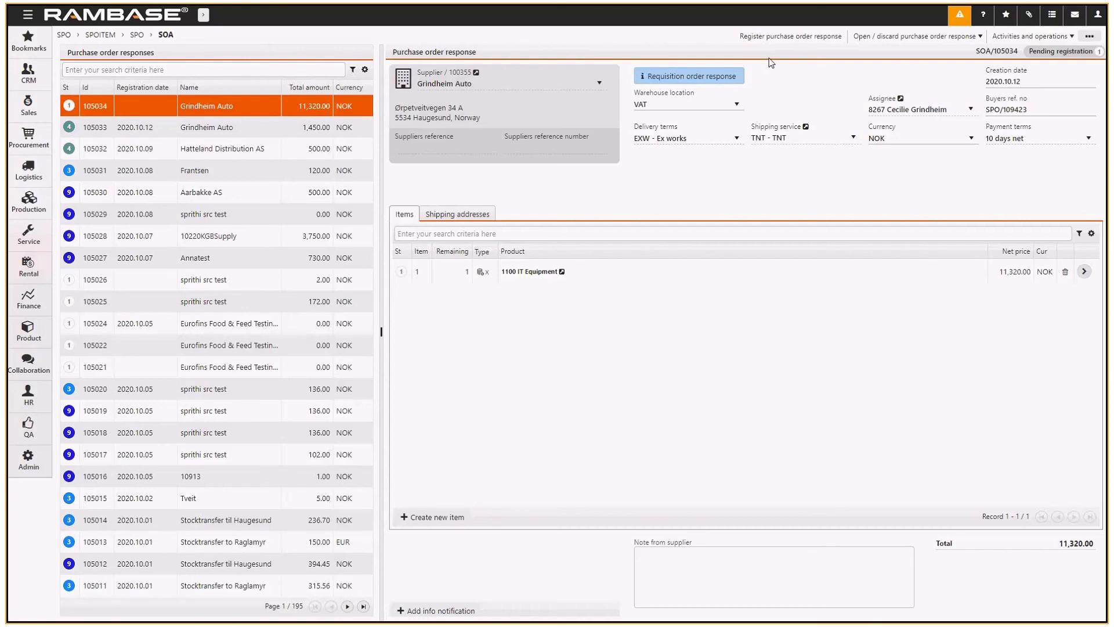
- Update the confirmed delivery date on all items of the order response to 2020.10.15
left_click(1013, 41)
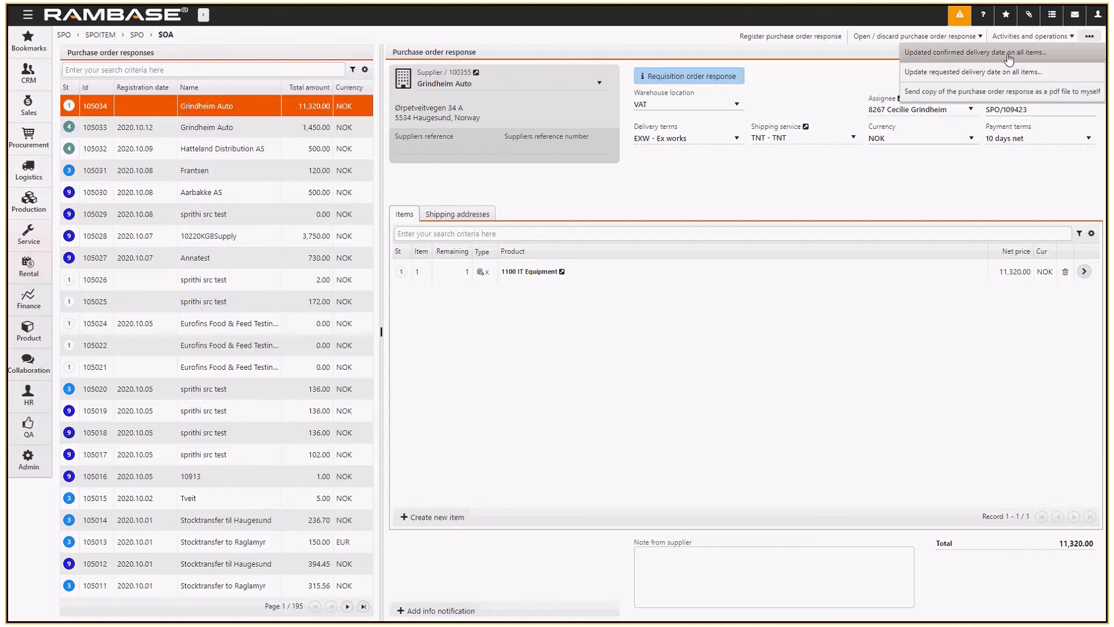
left_click(1008, 55)
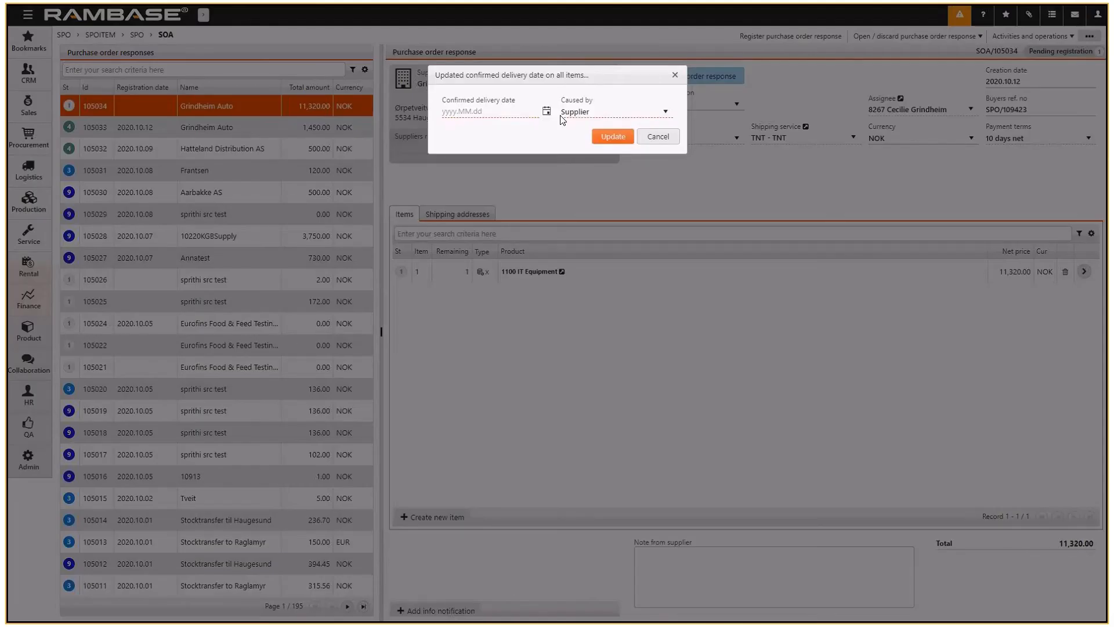
left_click(546, 111)
left_click(520, 203)
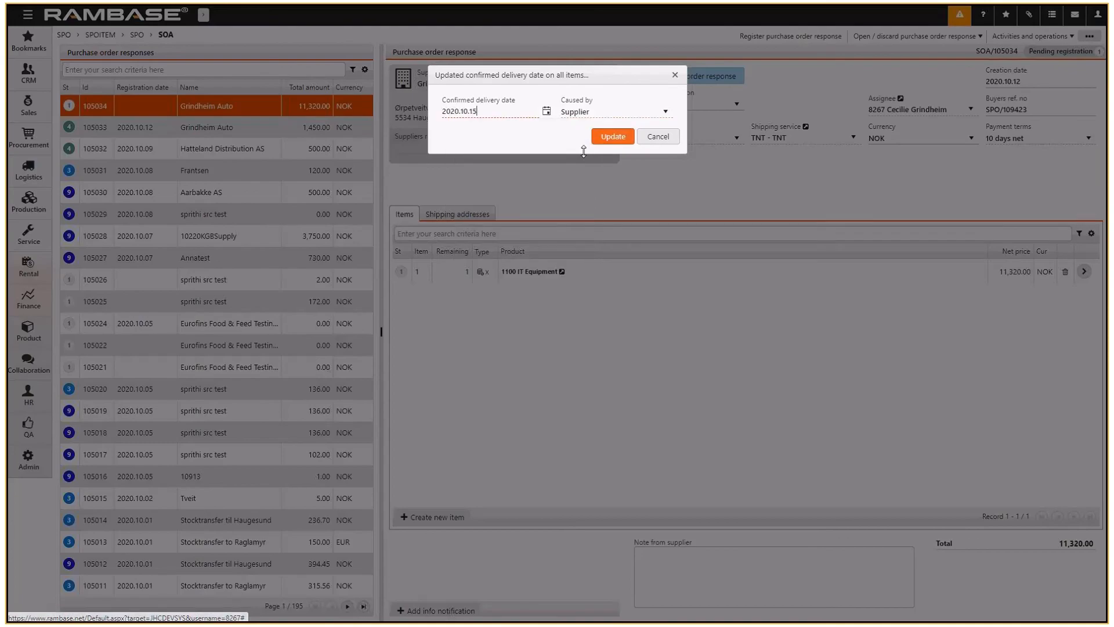
left_click(608, 139)
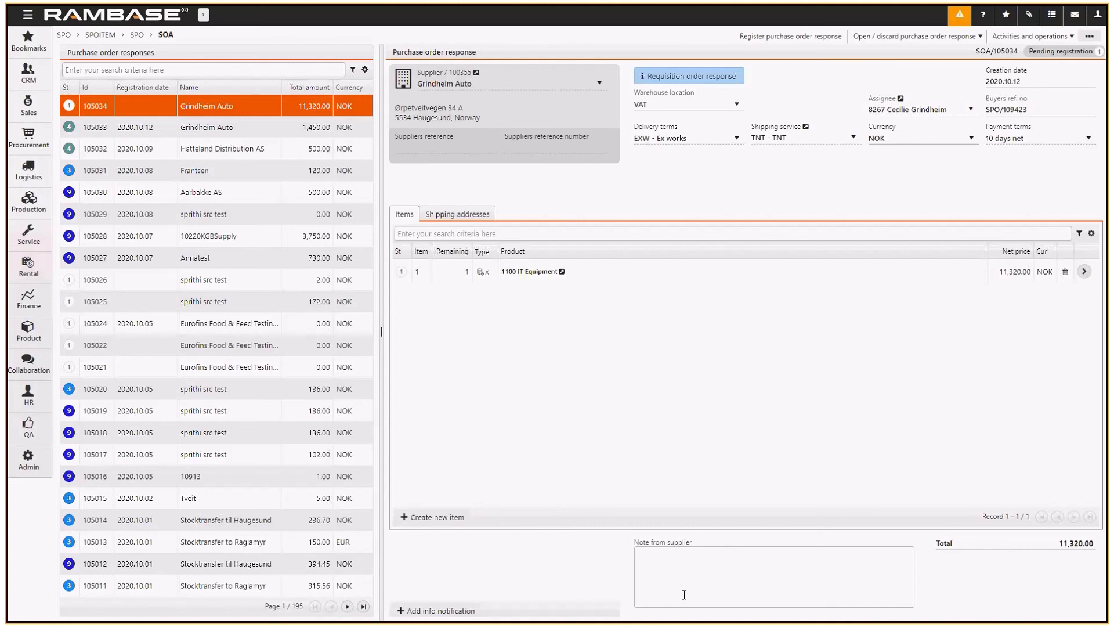
- Register the purchase order response and mark all its non stock products as received
left_click(810, 38)
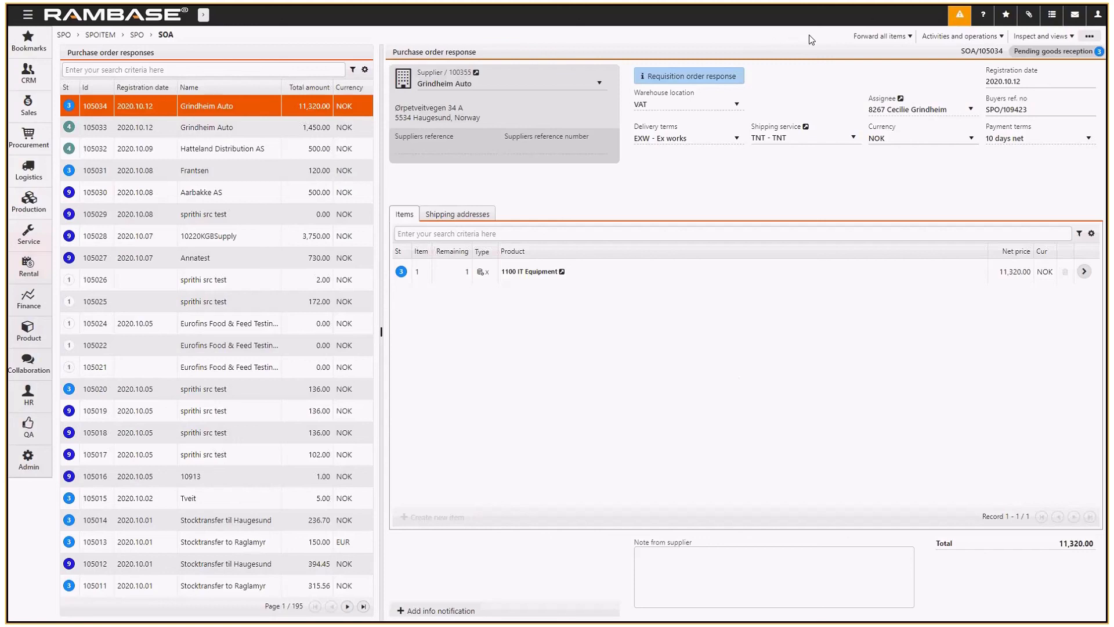
left_click(943, 37)
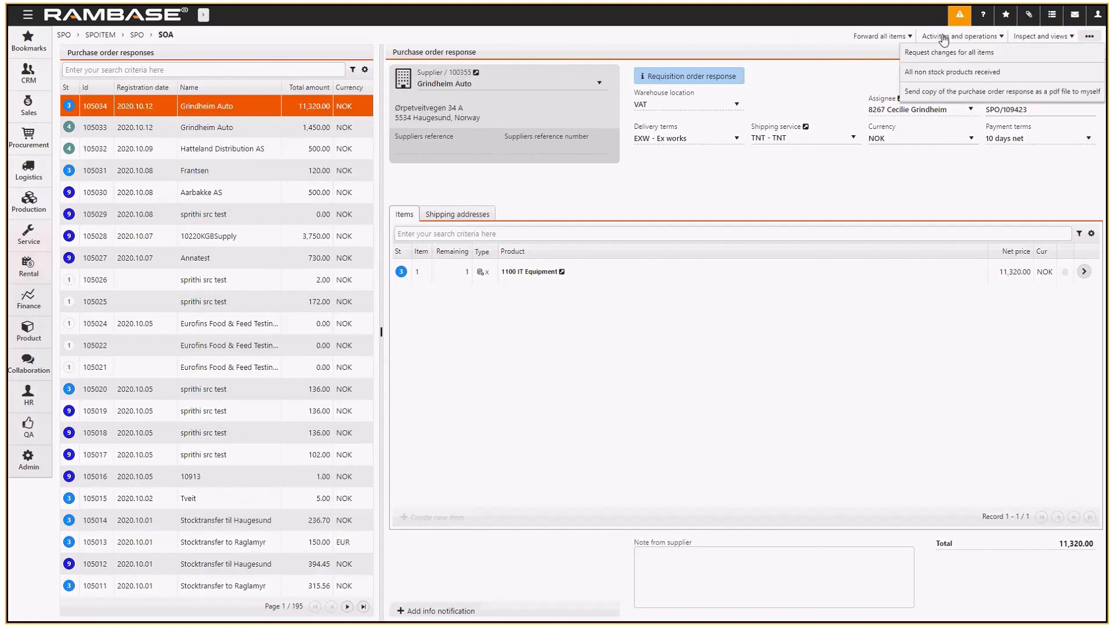
left_click(957, 74)
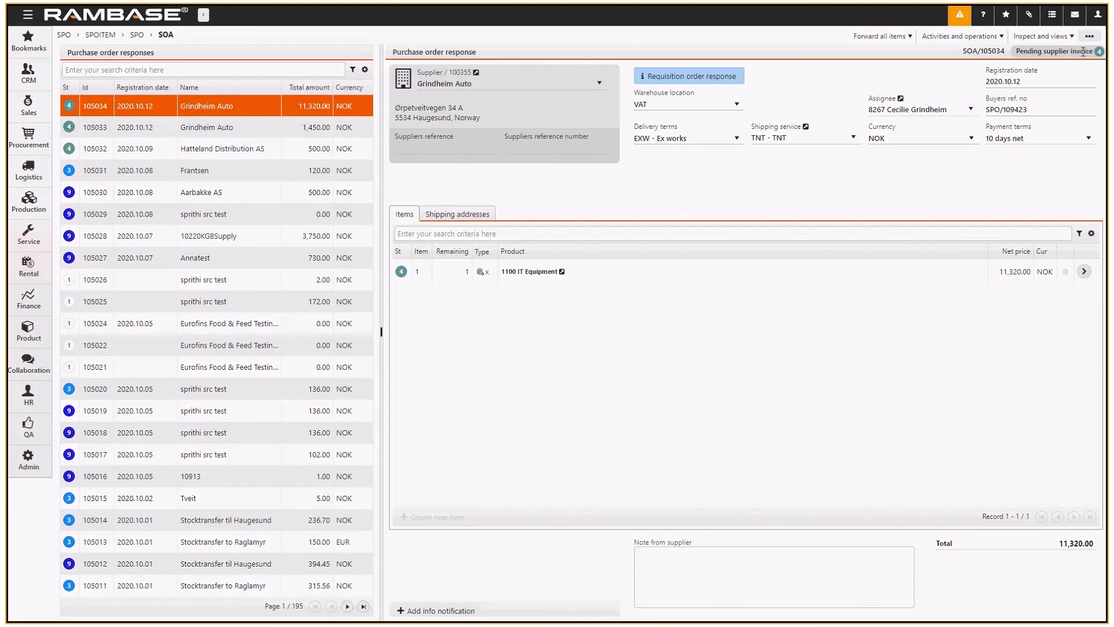
- Change the interface language to Norsk bokmål
left_click(1097, 18)
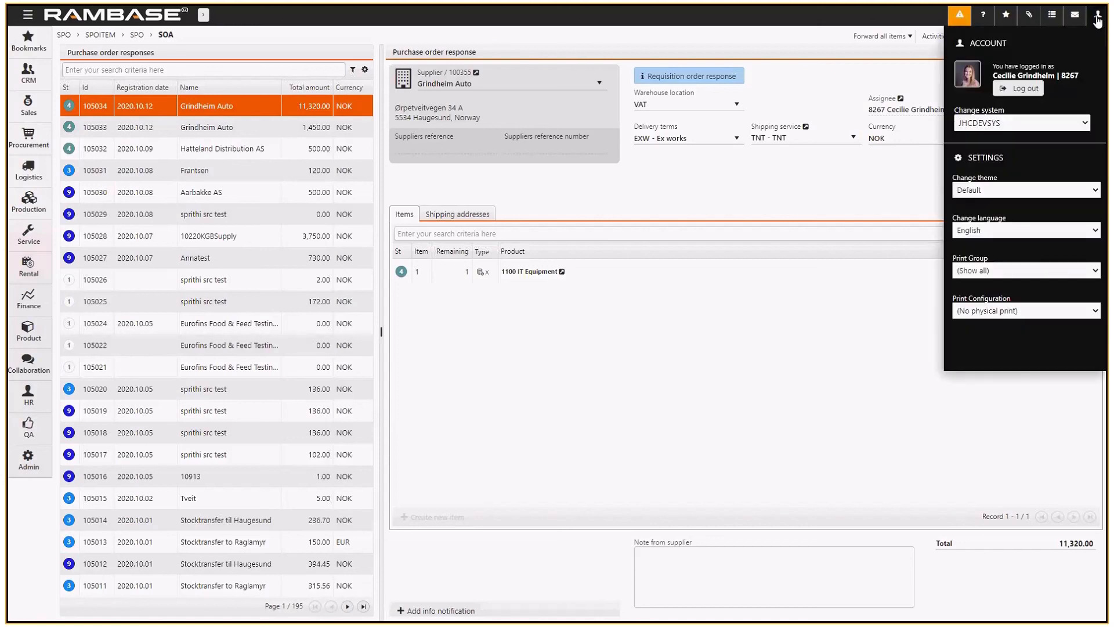
left_click(992, 232)
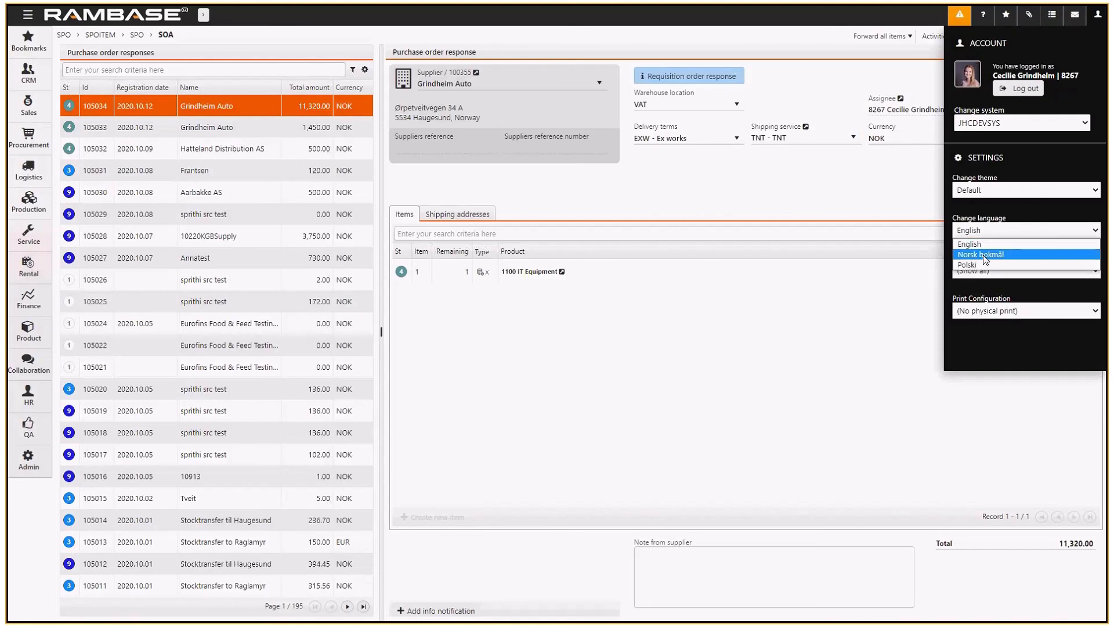
left_click(981, 254)
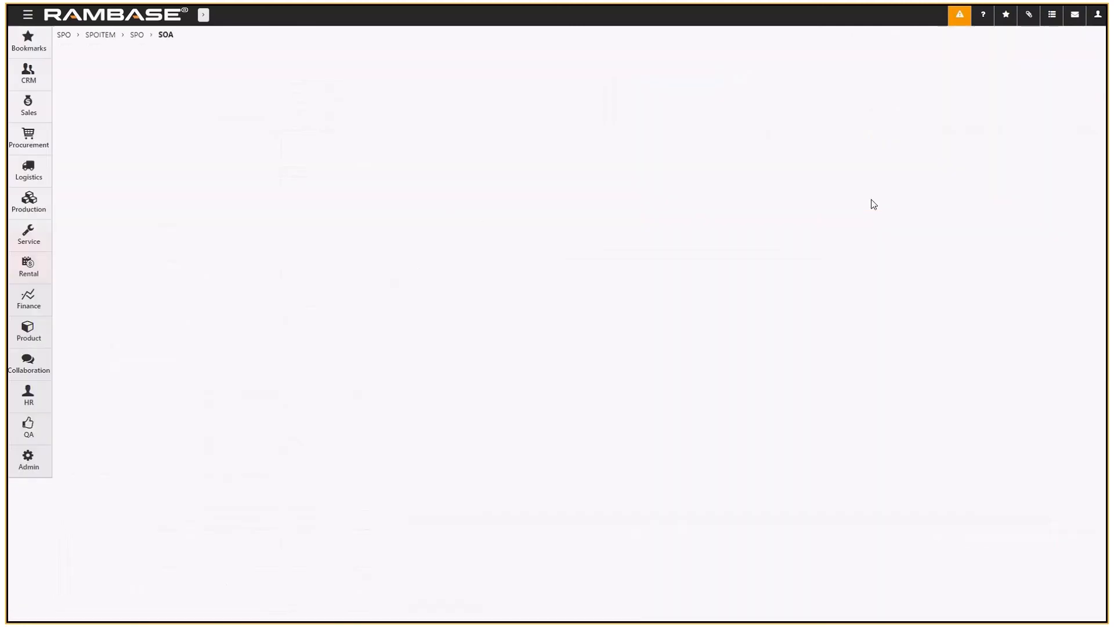